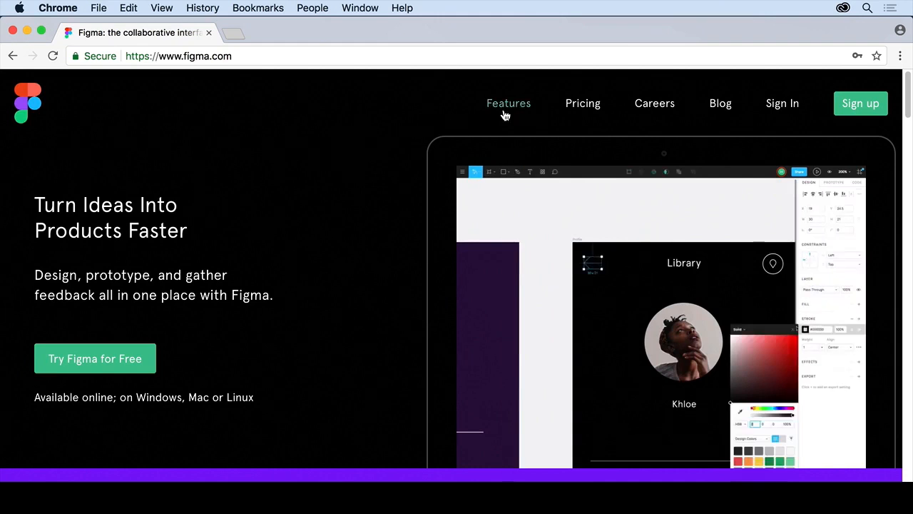
Open Figma's pricing page and review the Starter Team, Professional Team and Enterprise plans
click(583, 105)
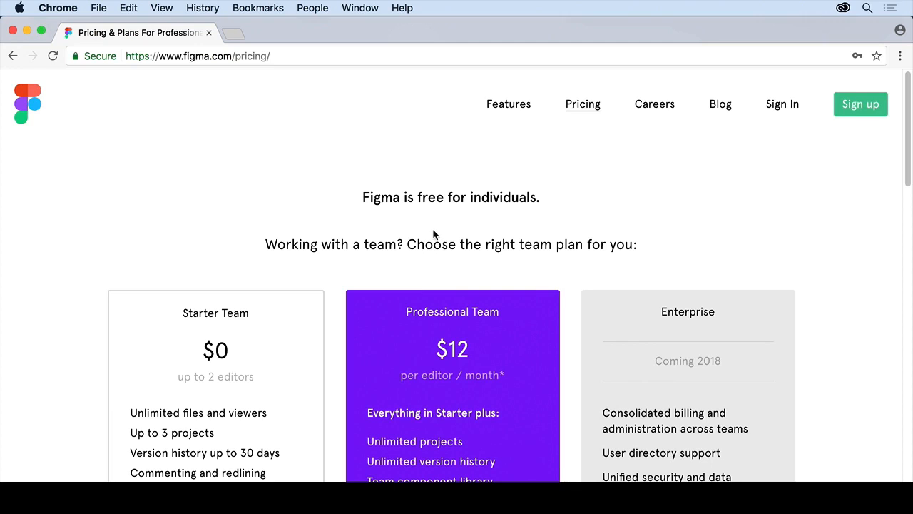
scroll(26, 263, down, 2)
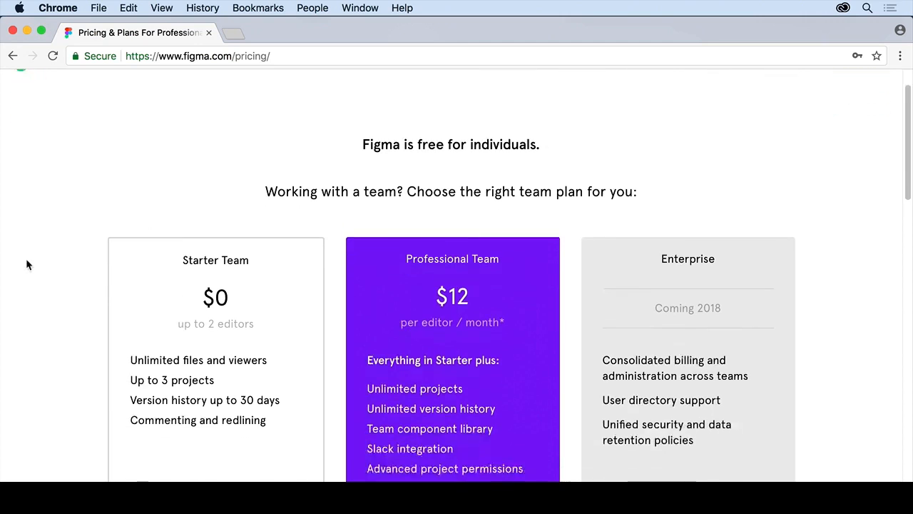
scroll(26, 264, down, 4)
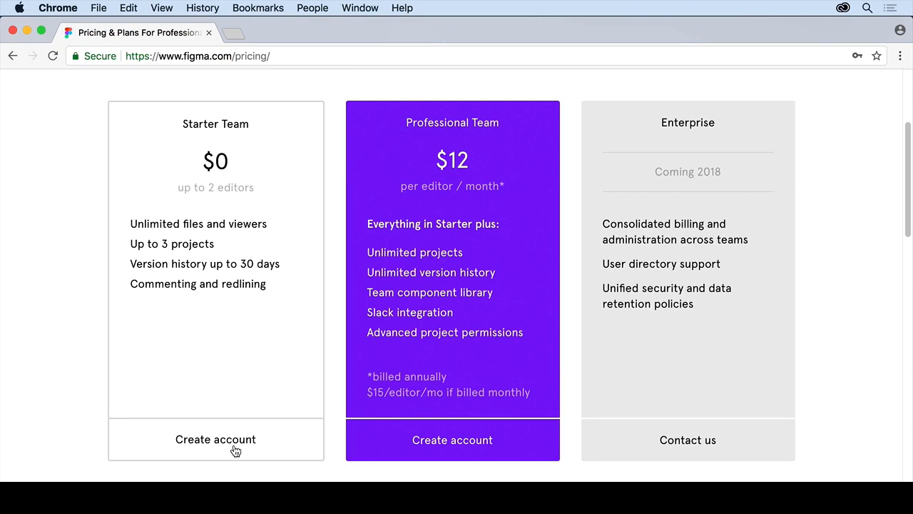
scroll(235, 449, up, 3)
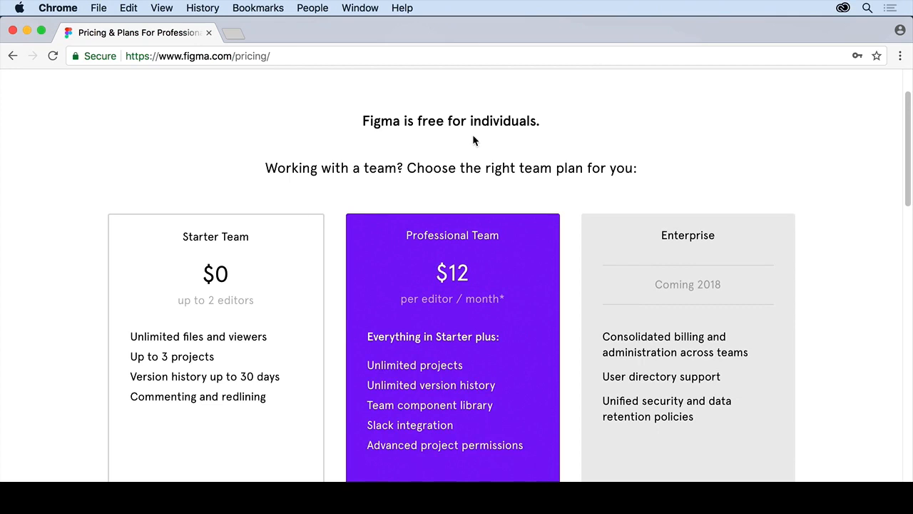
scroll(533, 355, down, 3)
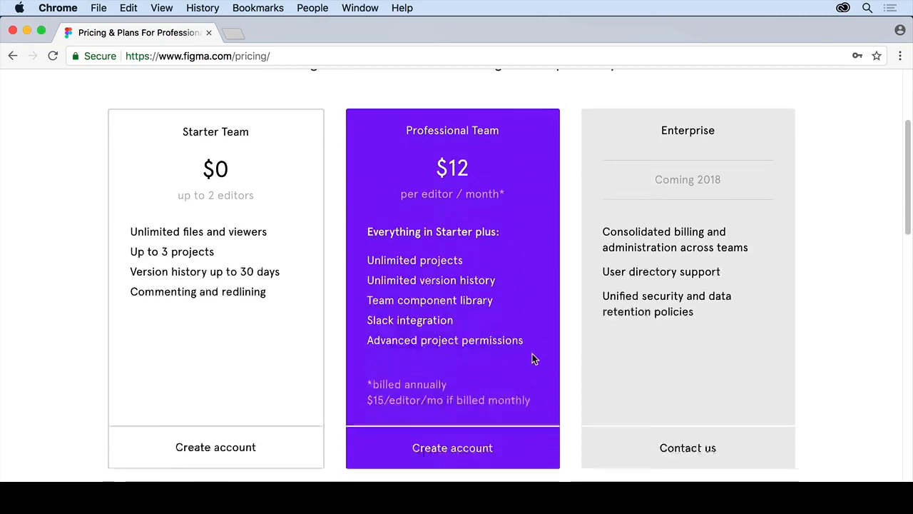
scroll(682, 341, up, 5)
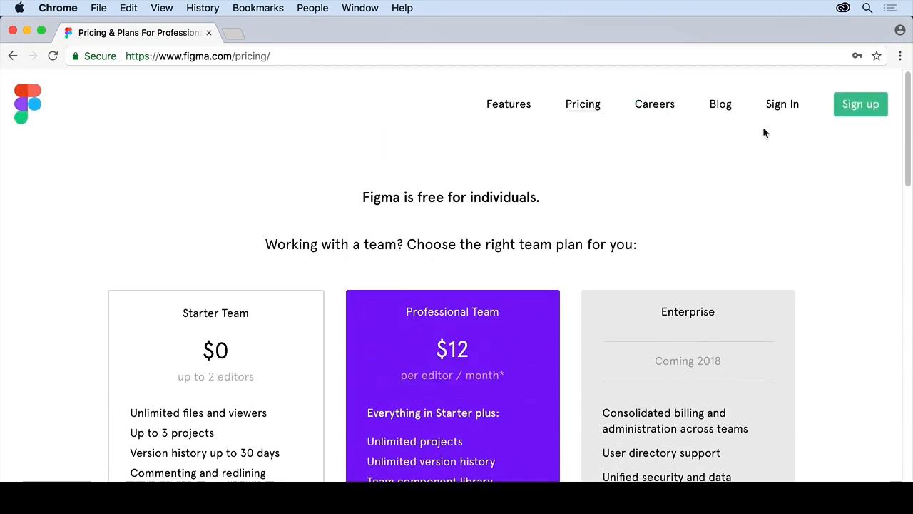
Sign in to the existing Figma account with the account password and let the browser save the login
click(856, 111)
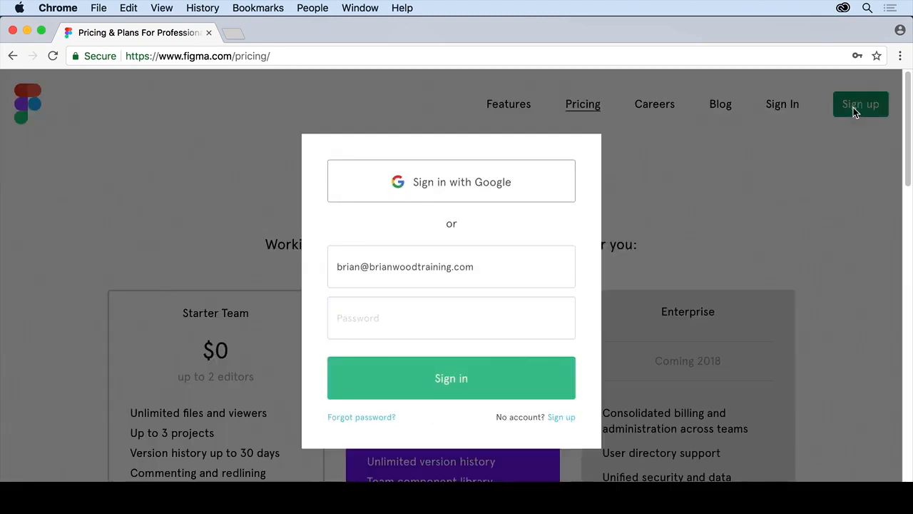
click(752, 181)
click(781, 105)
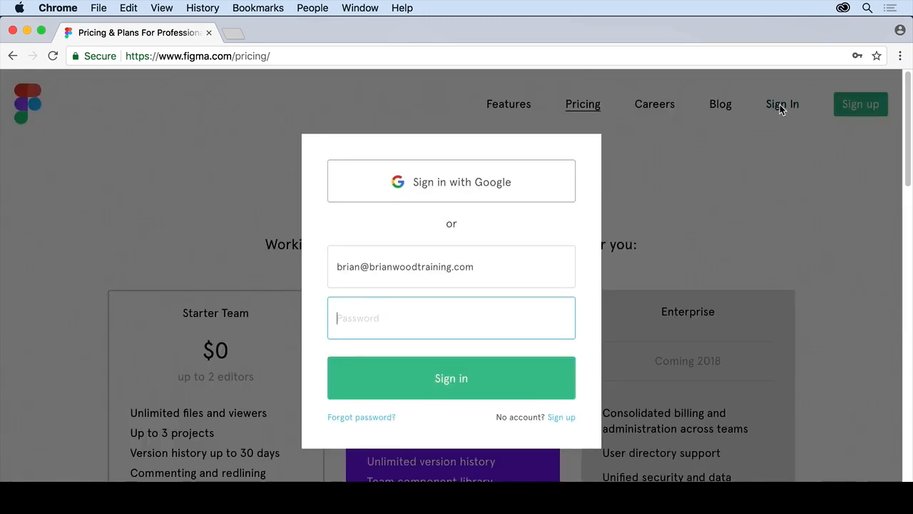
text(••••••••••••)
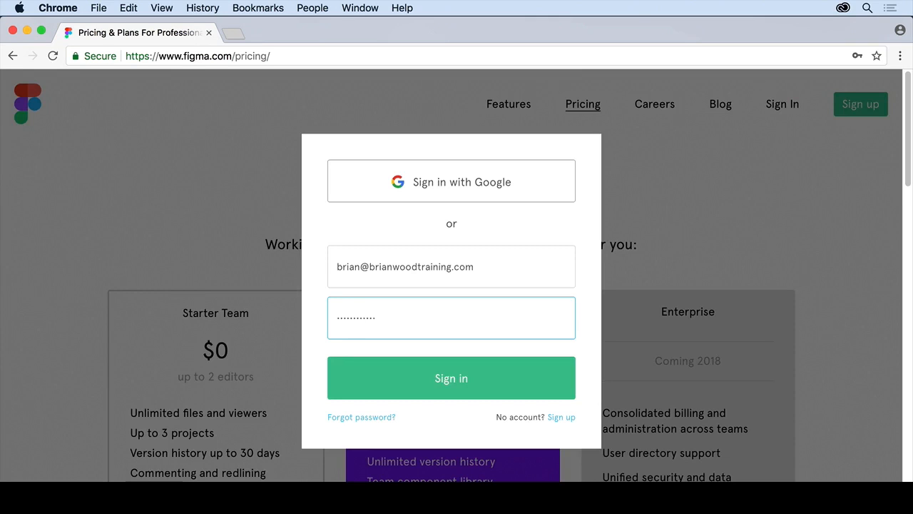
key(Return)
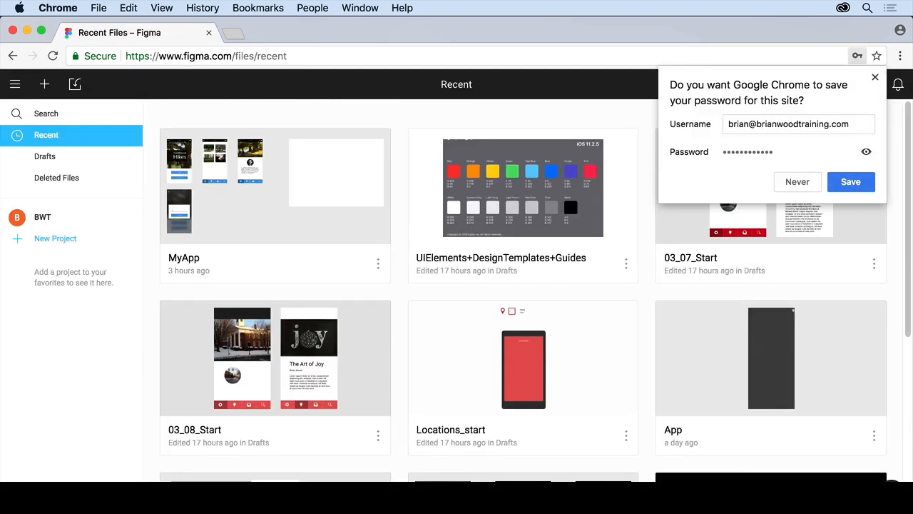
click(842, 186)
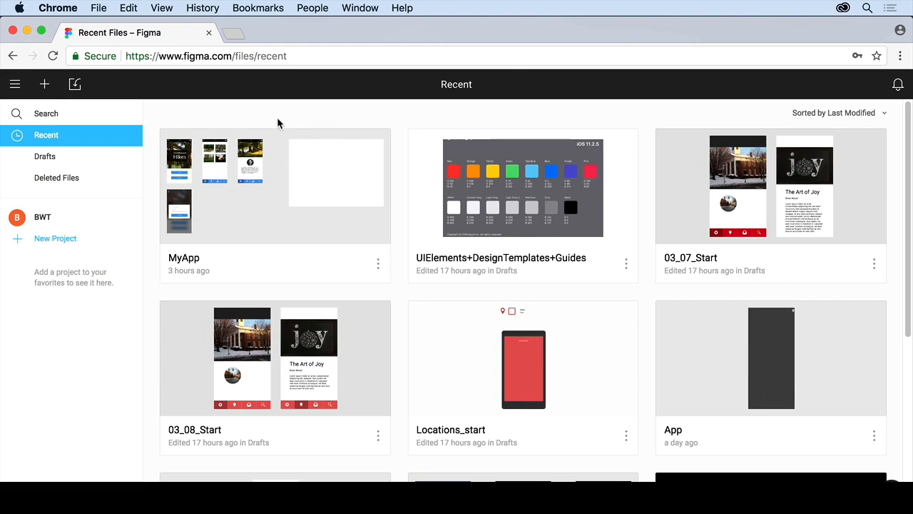
Look over the file browser's main commands, the drafts and the deleted files, ending on the recent files
click(14, 89)
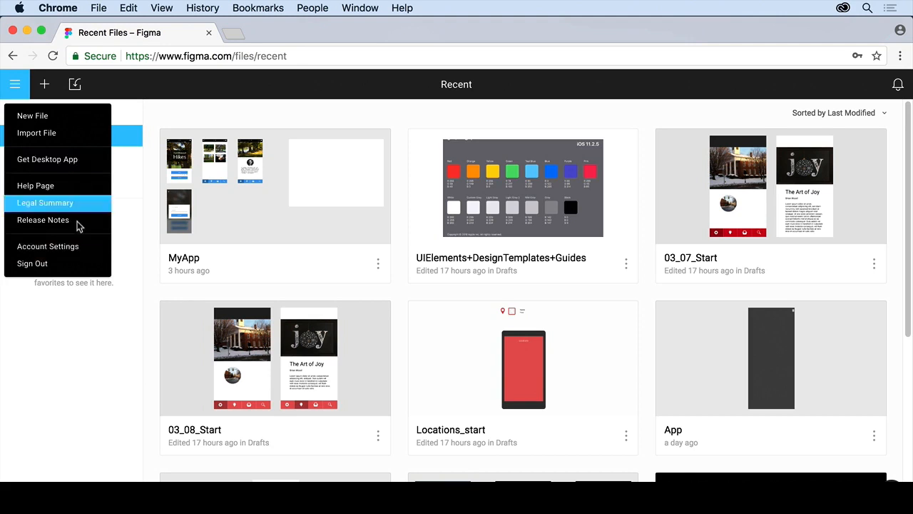
click(172, 95)
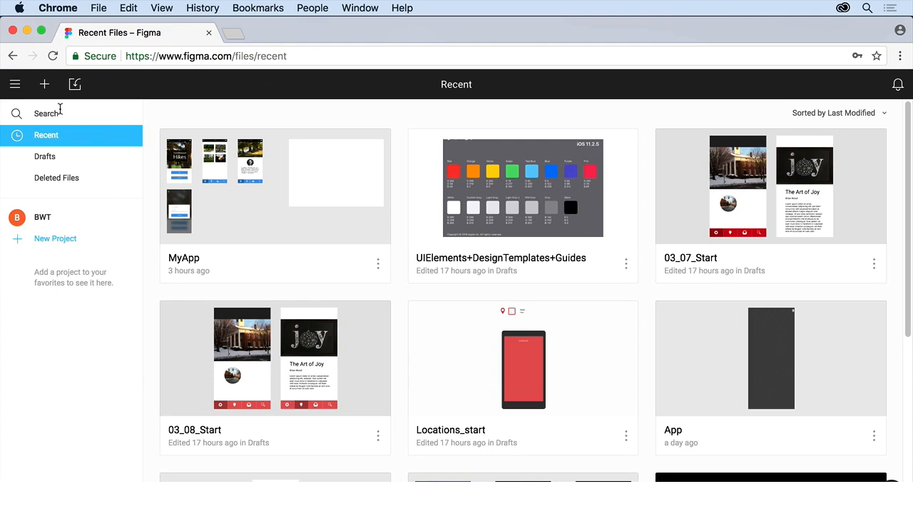
click(53, 157)
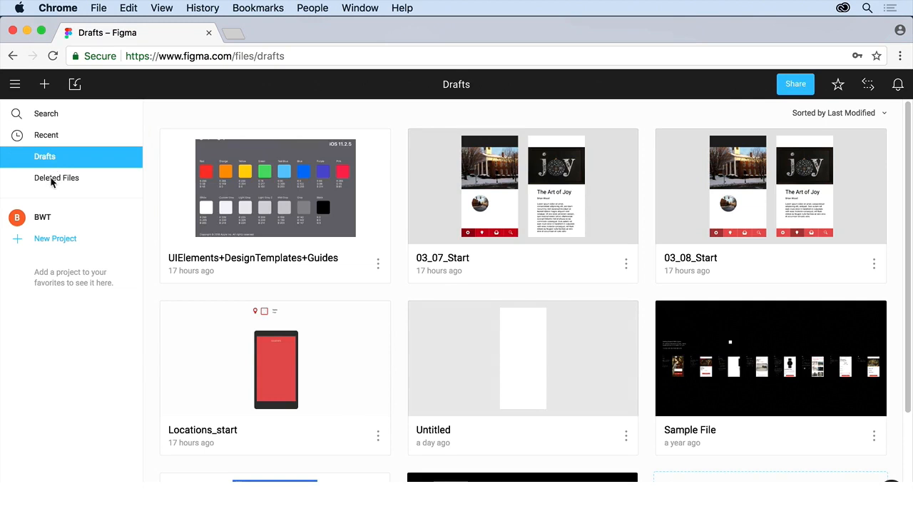
click(50, 180)
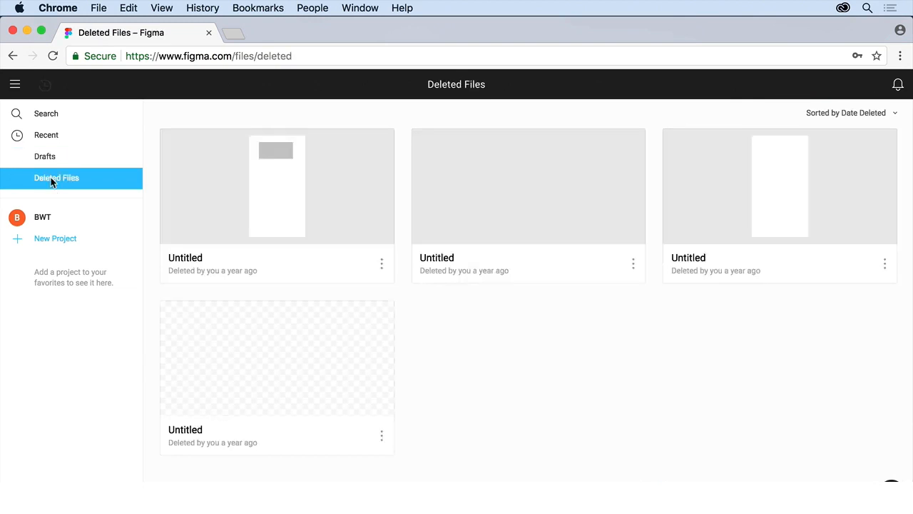
click(52, 138)
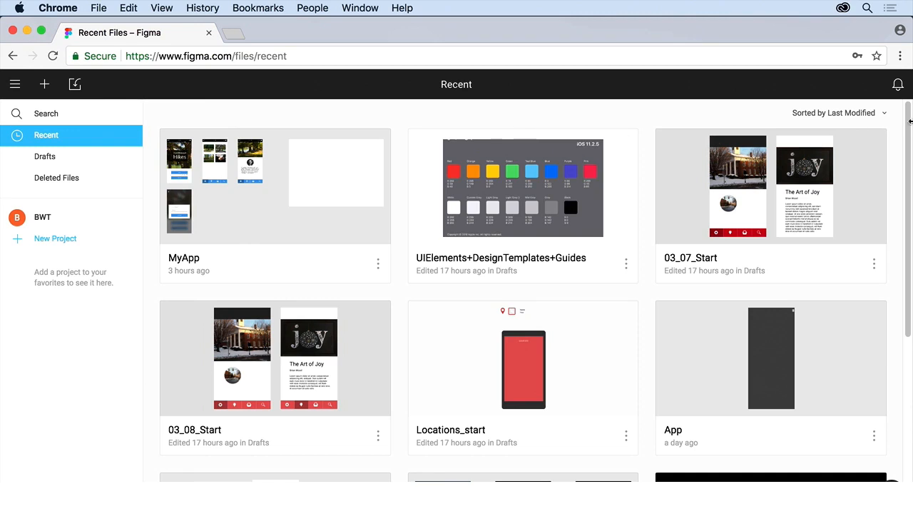
Check the account's notifications and the available help and feedback options
click(898, 85)
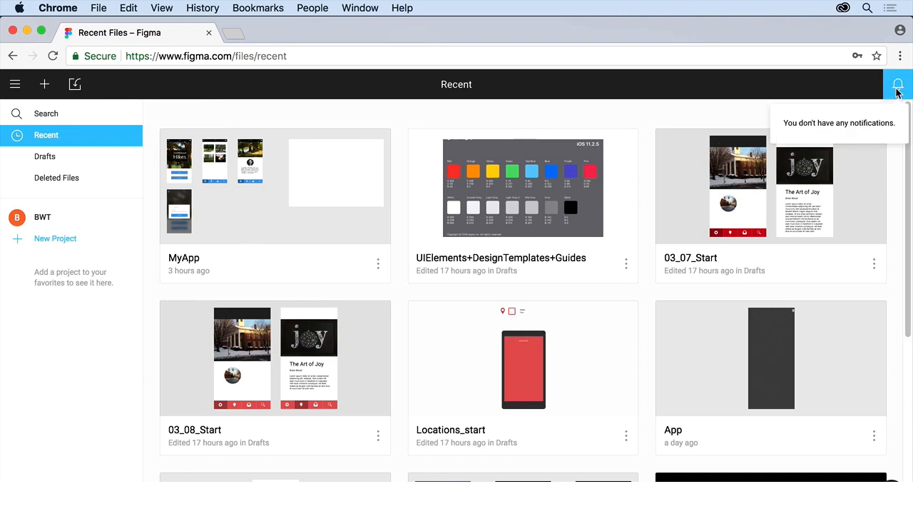
click(898, 91)
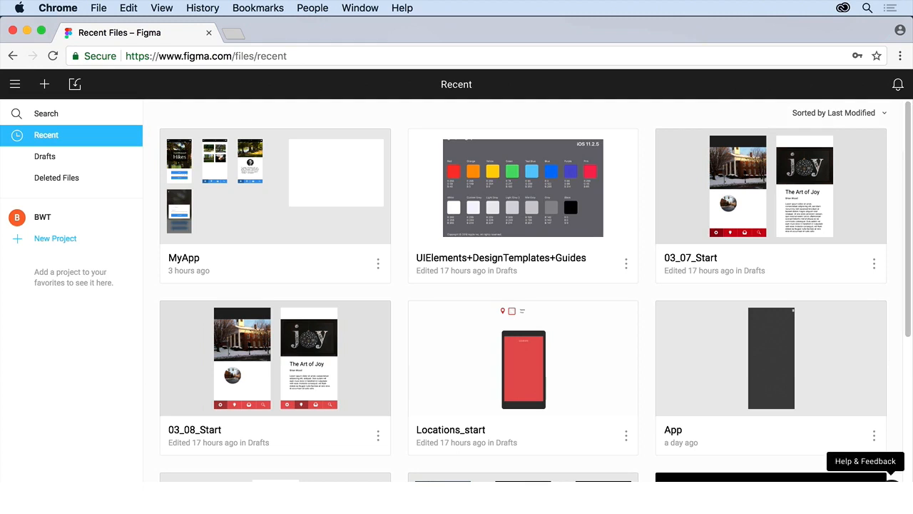
click(892, 484)
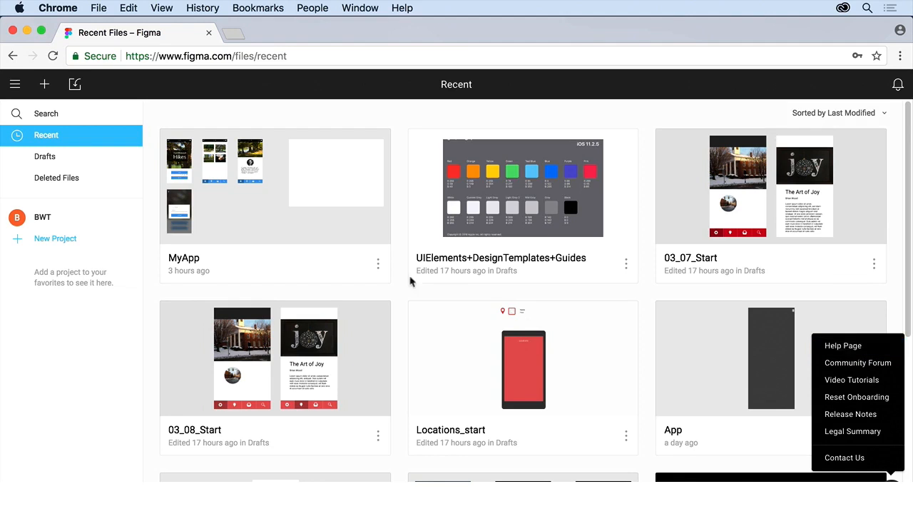
click(321, 112)
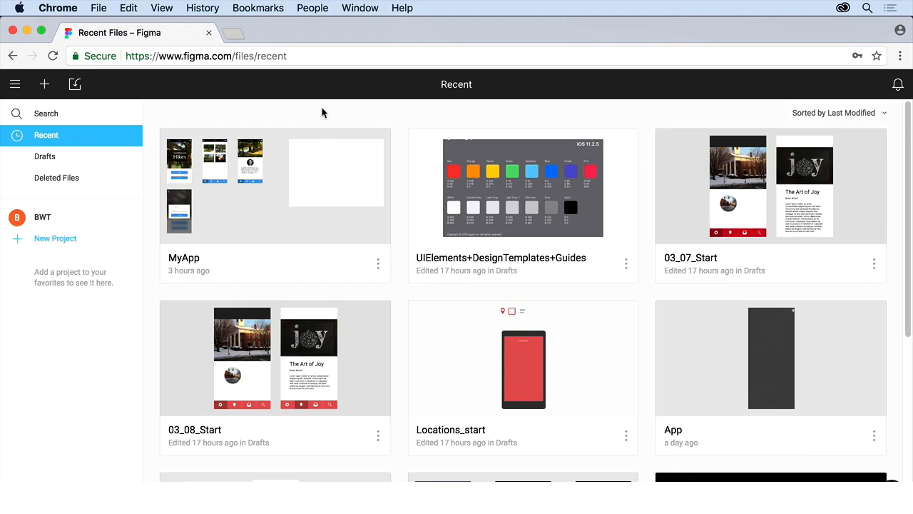
Open the MyApp file to view it in the editor and return to the file browser
double_click(253, 209)
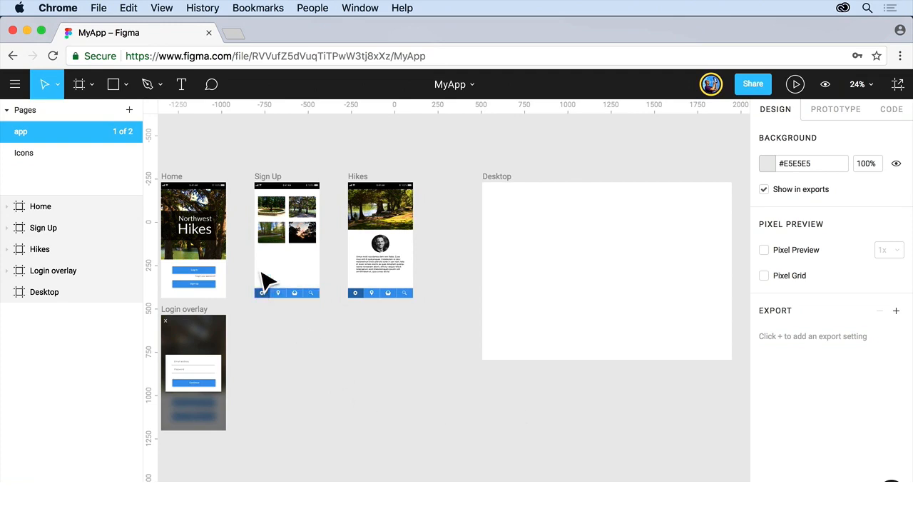
click(11, 87)
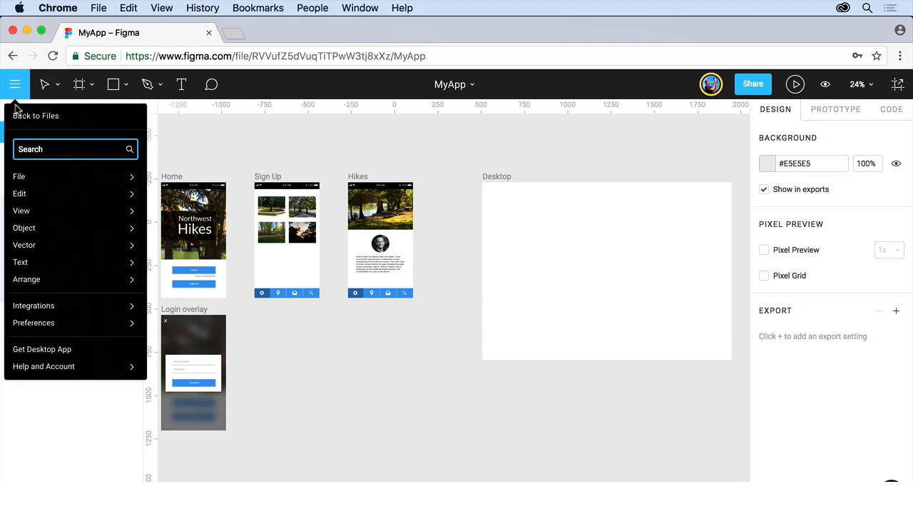
click(26, 123)
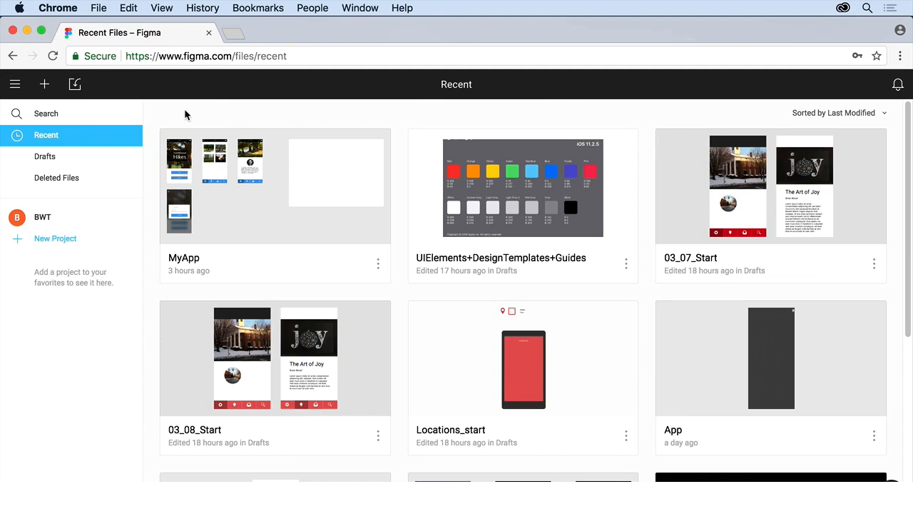
Open the account settings and download and launch the installer that enables local fonts
click(16, 86)
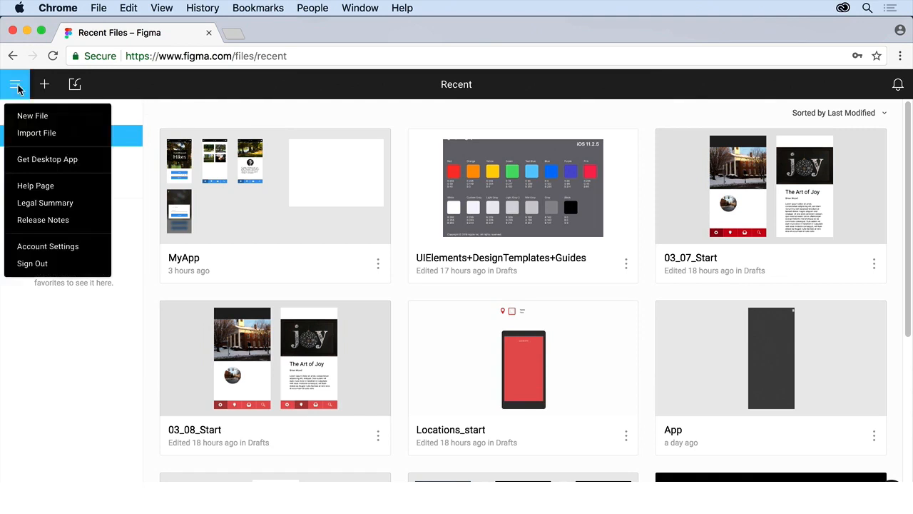
click(47, 247)
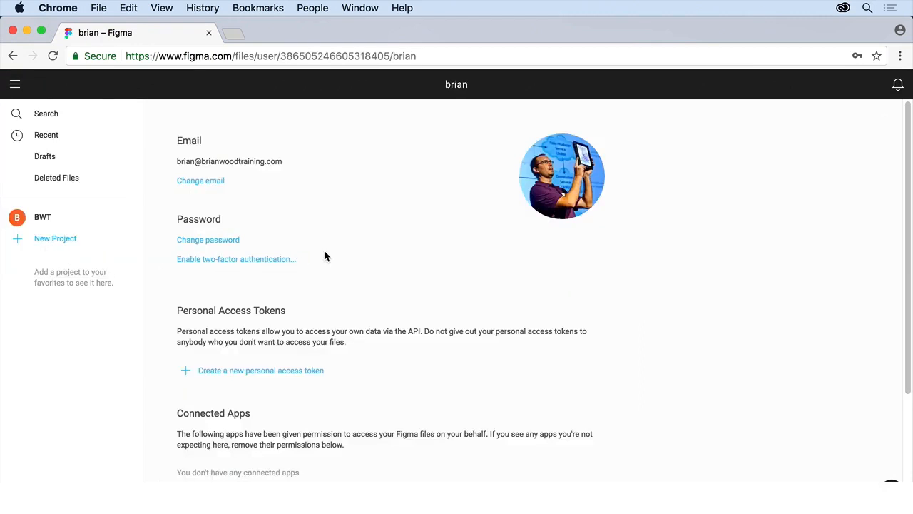
scroll(325, 256, down, 5)
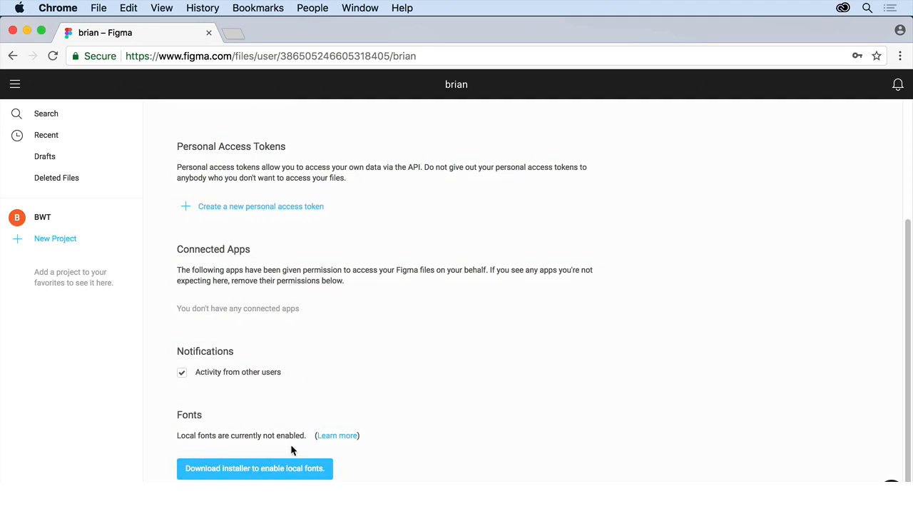
click(272, 468)
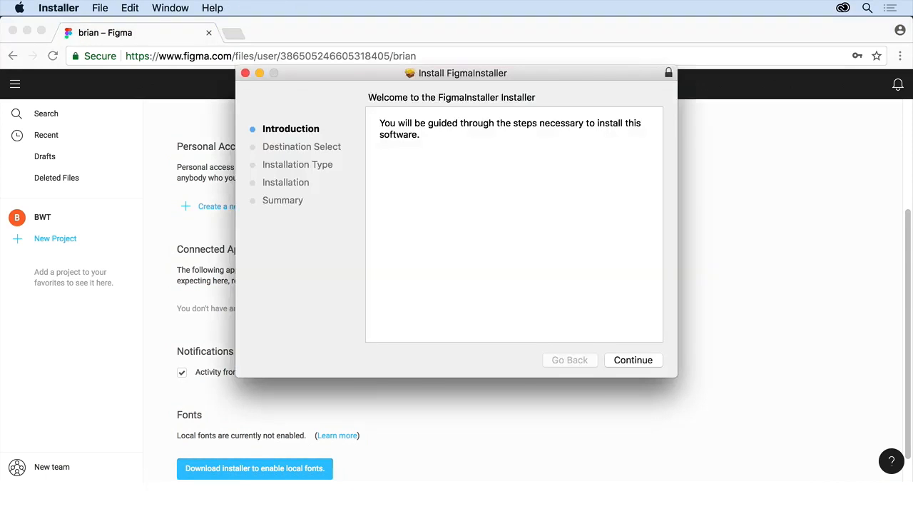
Perform the standard FigmaInstaller installation on Macintosh HD, authorise it with the computer account password, and move the installer to the Trash
click(628, 361)
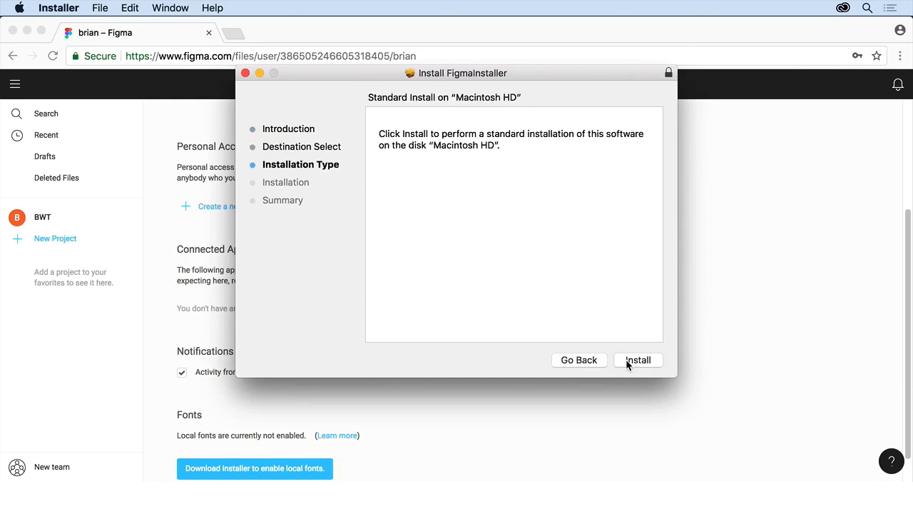
click(628, 361)
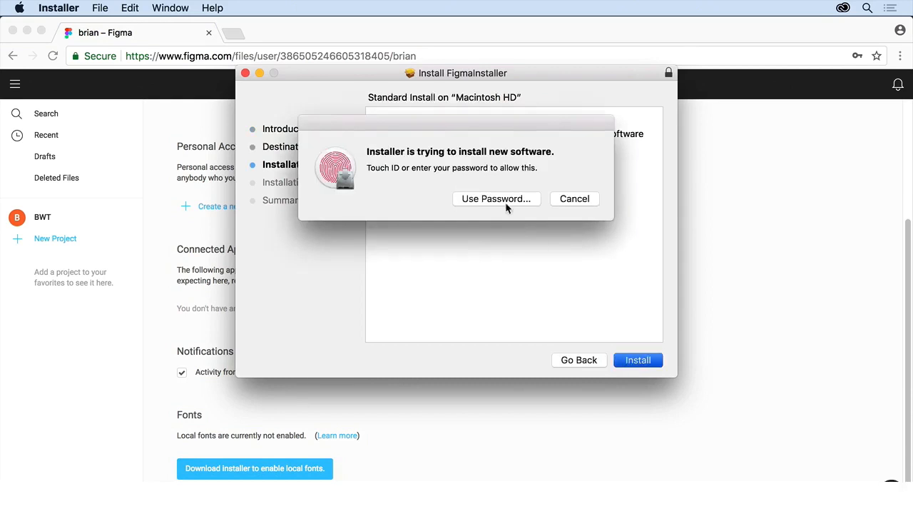
click(504, 198)
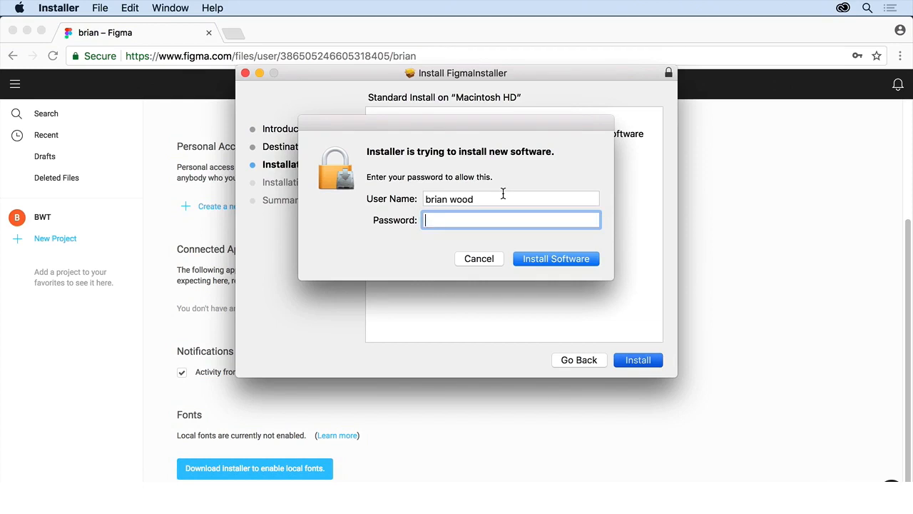
text(•••••••••••)
key(Return)
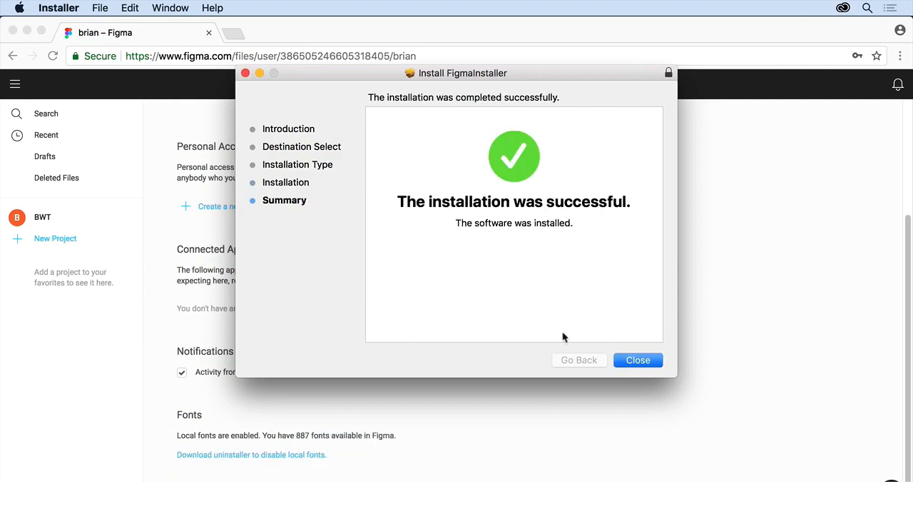
click(629, 360)
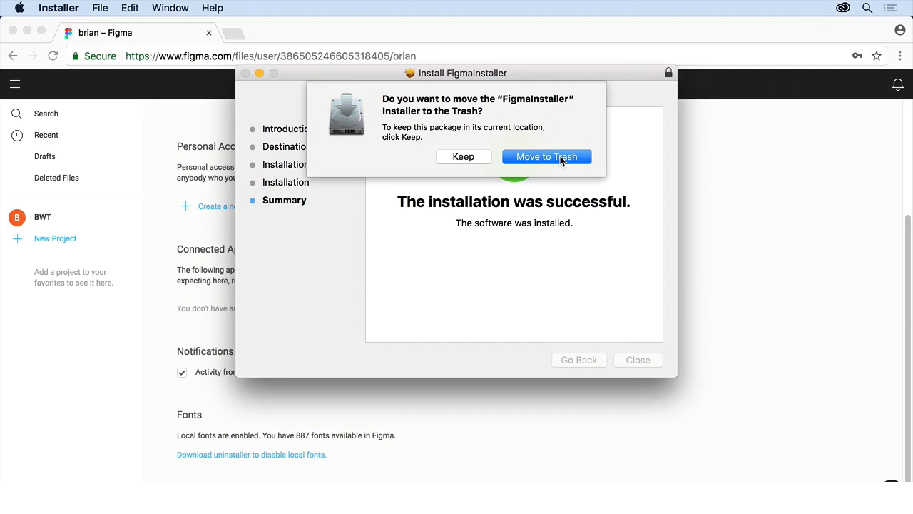
click(562, 157)
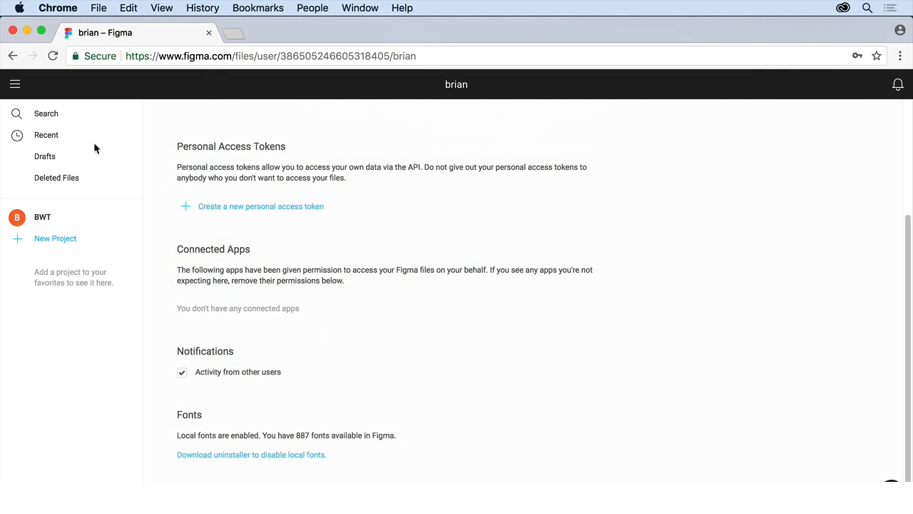
Return to the recent files, check the file browser's general commands, and create a new blank file
click(55, 139)
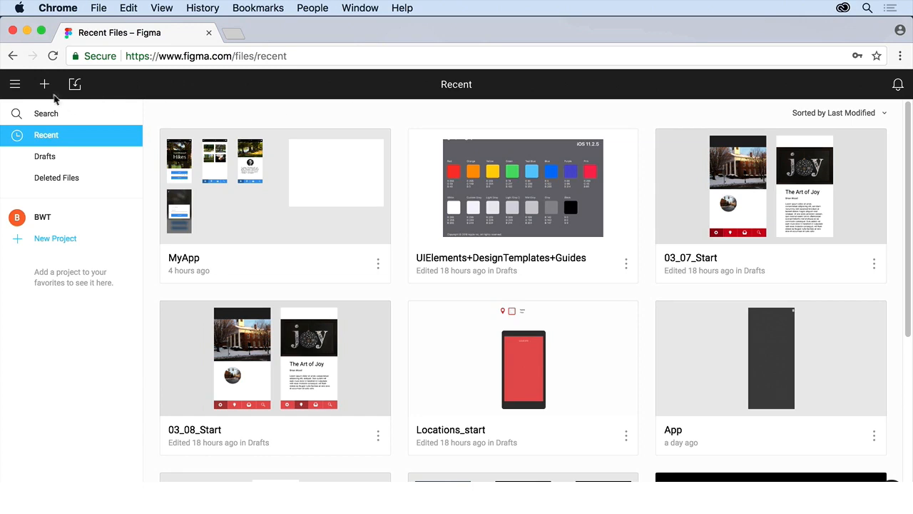
click(17, 87)
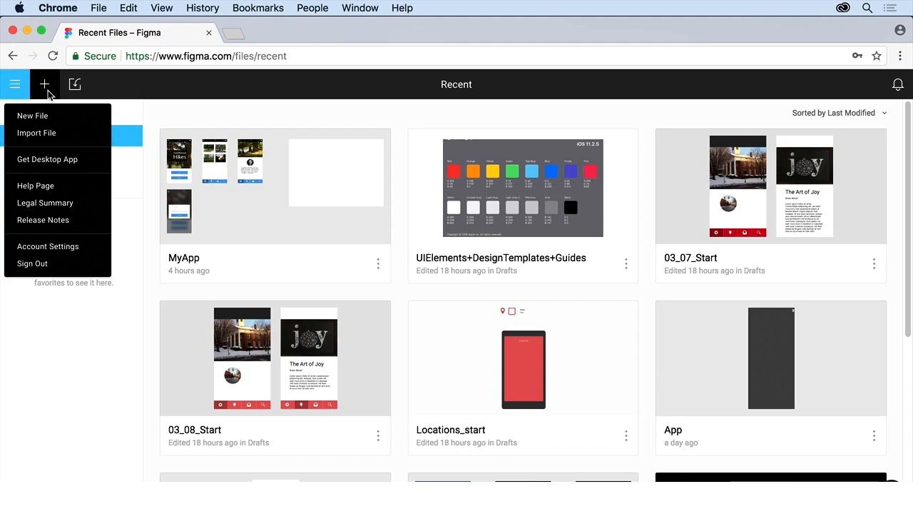
click(48, 94)
click(48, 91)
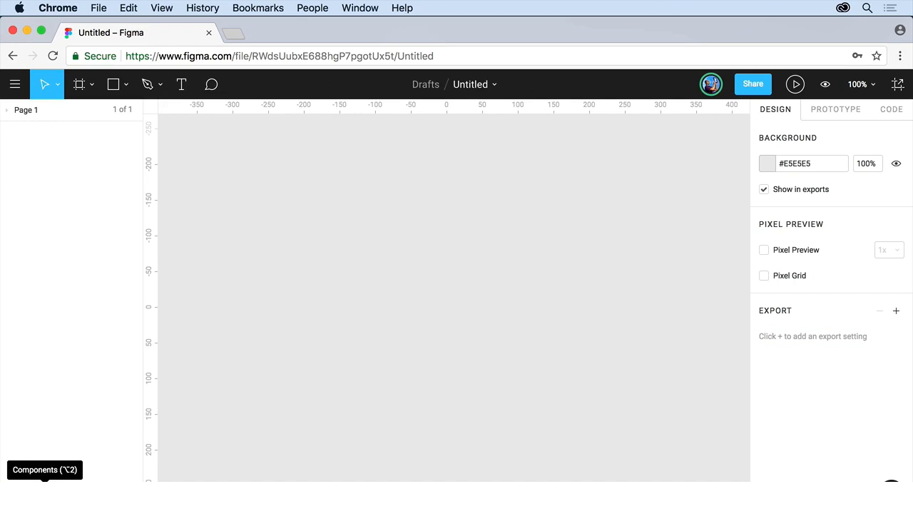
Examine the new file's components, its team library, and the available File and View commands
click(44, 493)
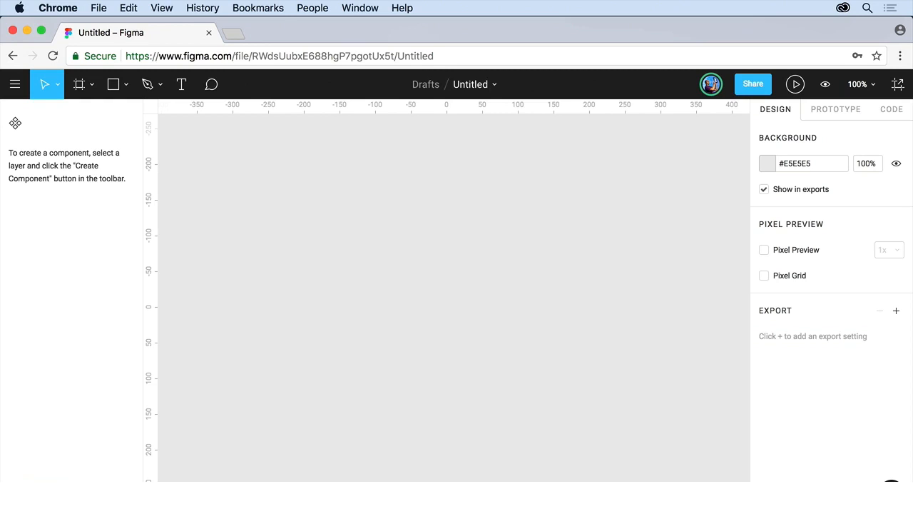
click(74, 492)
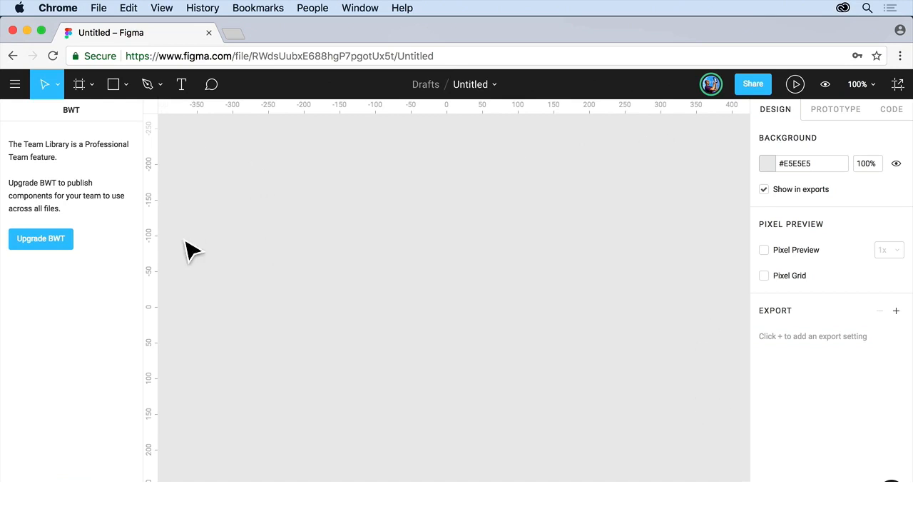
click(13, 87)
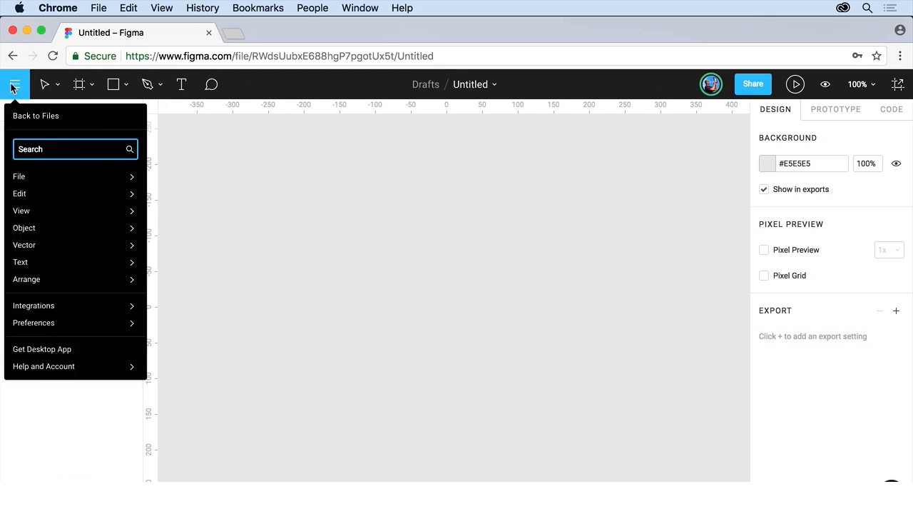
mouse_move(55, 179)
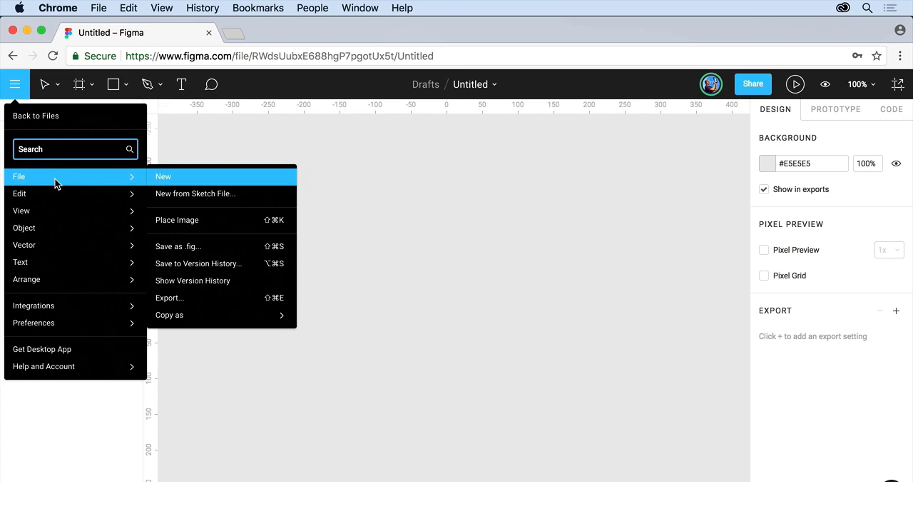
mouse_move(54, 205)
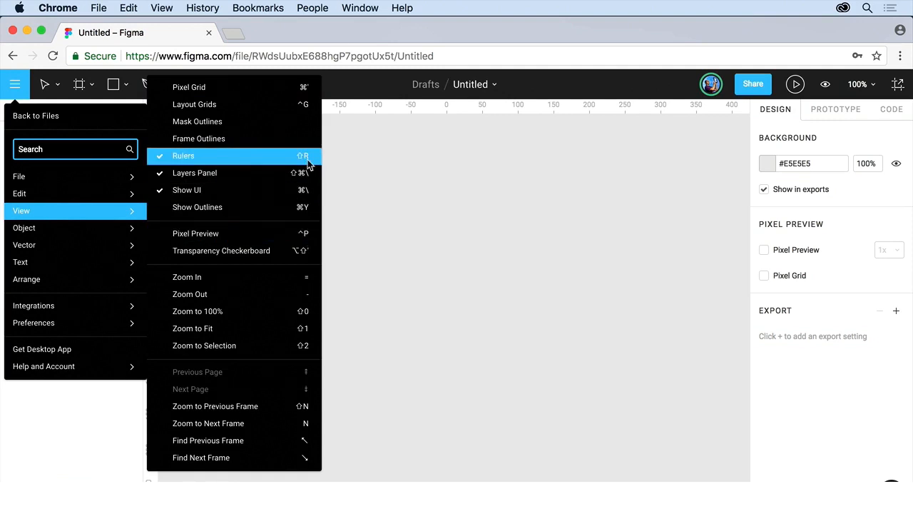
key(Escape)
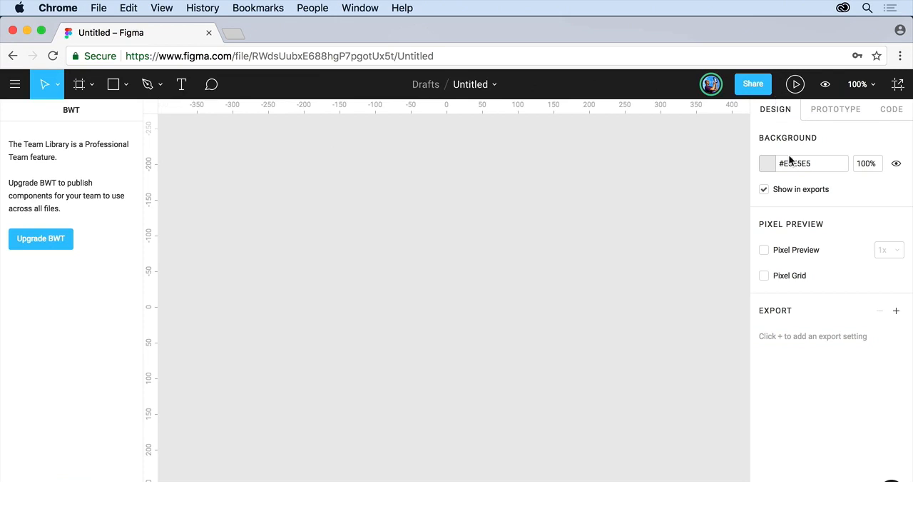
Set the canvas background colour to the light grey #ECEAEA
click(767, 166)
drag(681, 220, 588, 172)
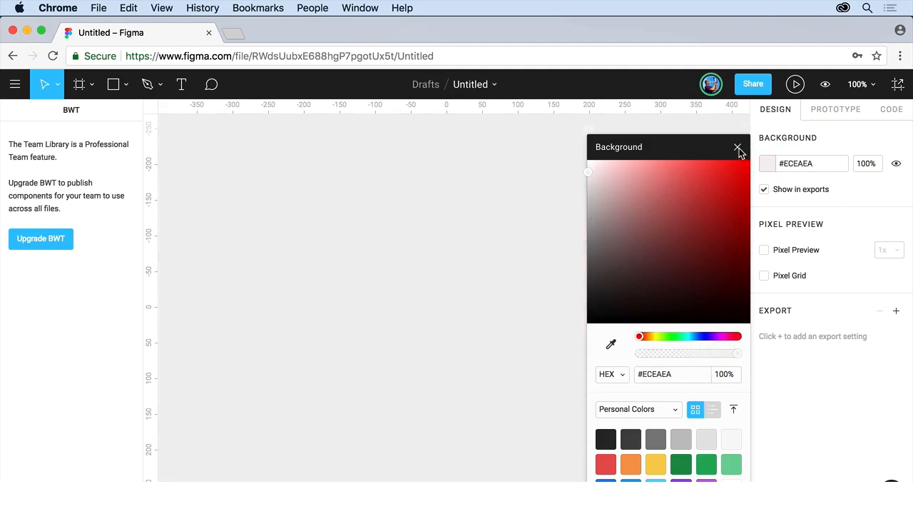
click(738, 148)
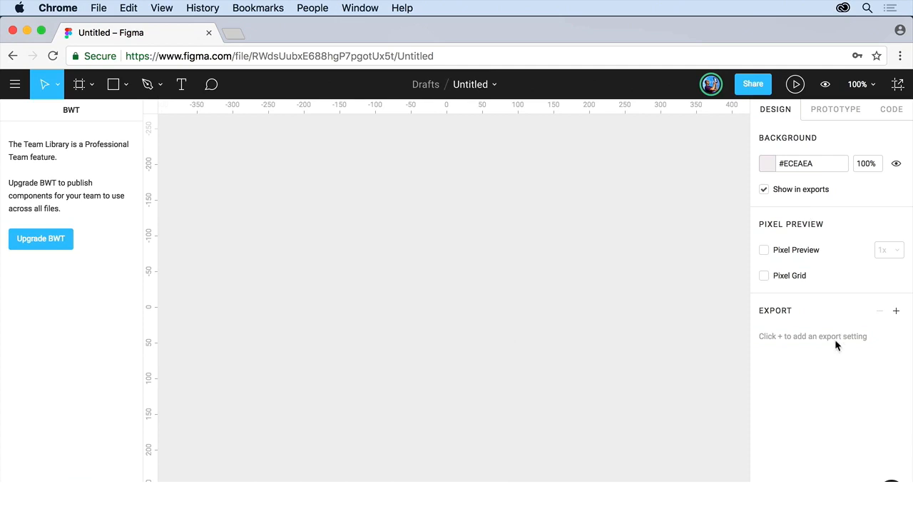
Review the canvas's prototype settings, code details, and pixel and layout grid view options
click(832, 112)
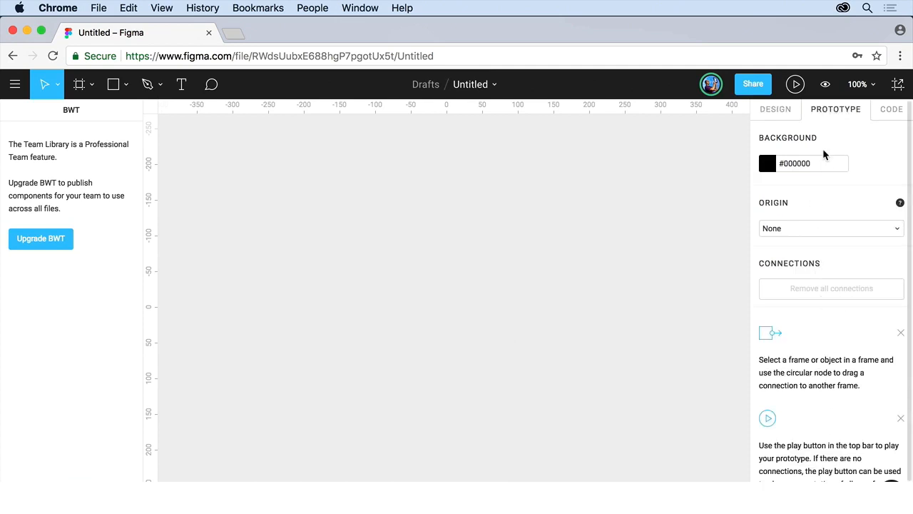
click(892, 111)
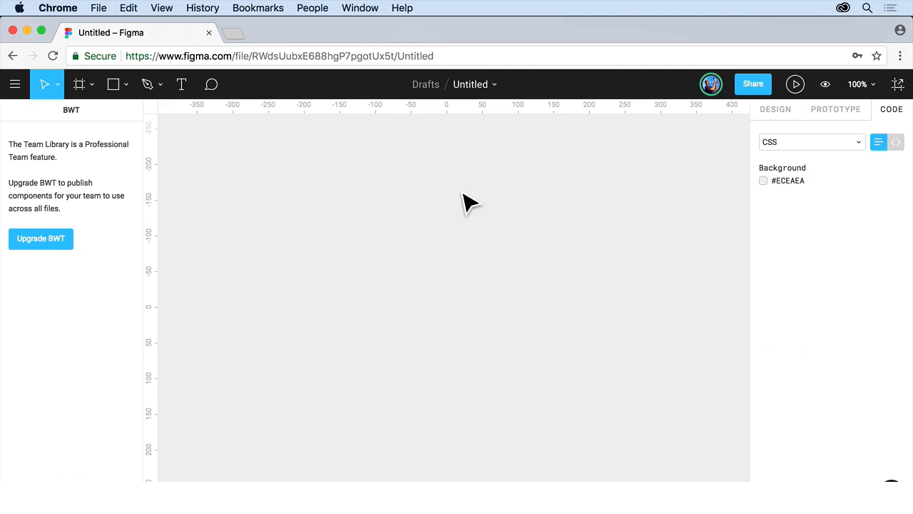
click(780, 107)
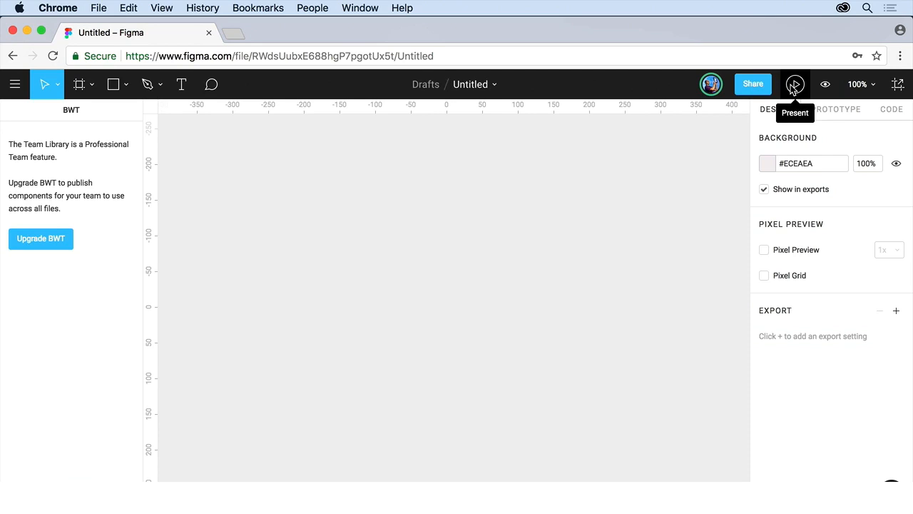
click(830, 87)
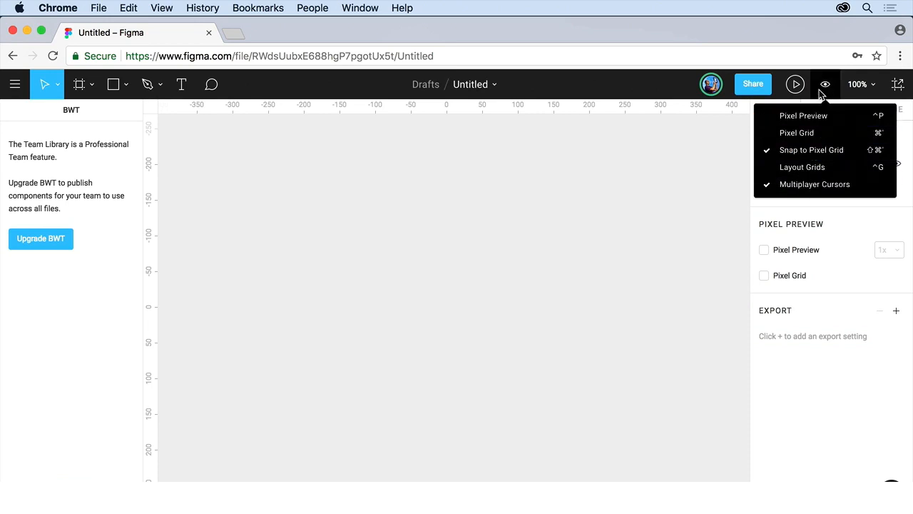
click(822, 91)
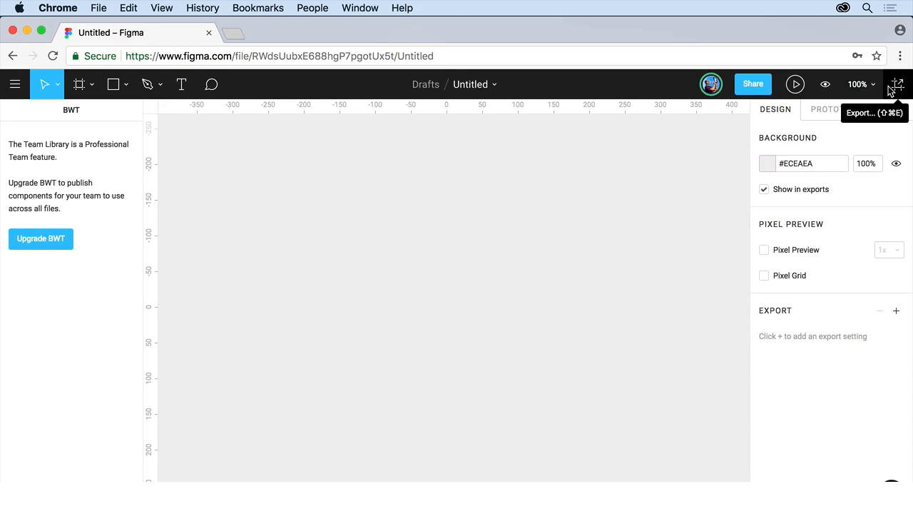
Check the available file actions and rename the untitled file as MyTravelApp
click(495, 86)
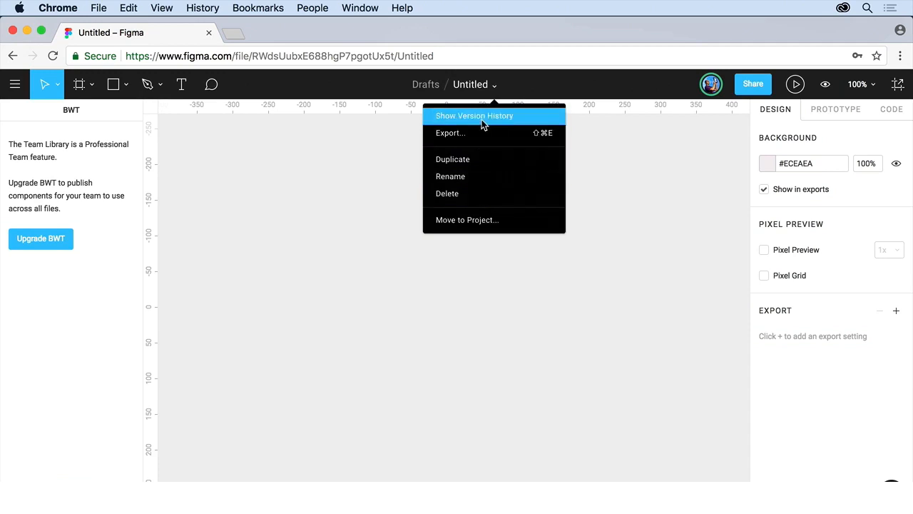
double_click(474, 84)
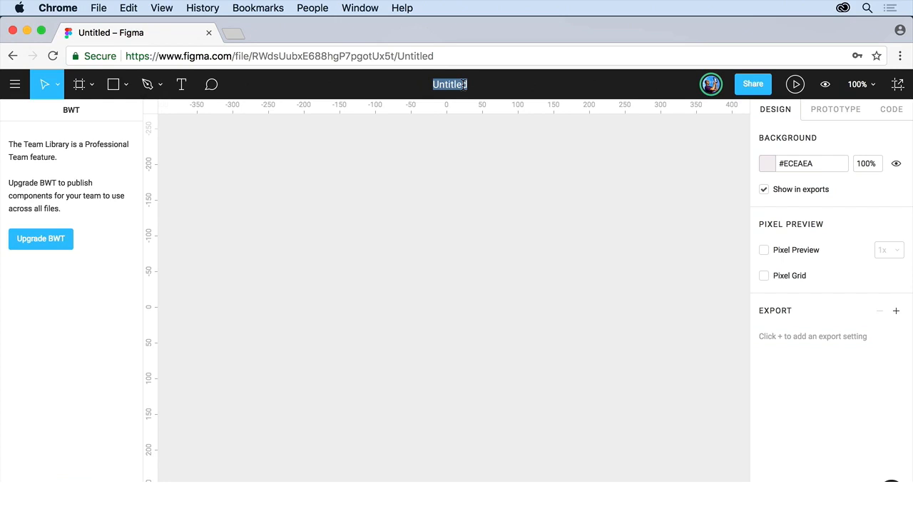
text(My)
text(Trescol)
key(BackSpace)
key(BackSpace)
key(BackSpace)
key(BackSpace)
key(BackSpace)
text(avelApp)
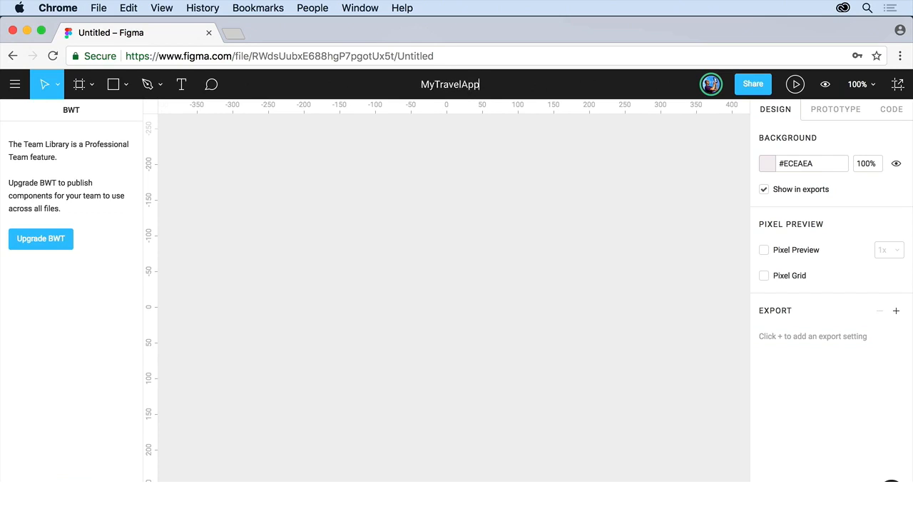
key(Return)
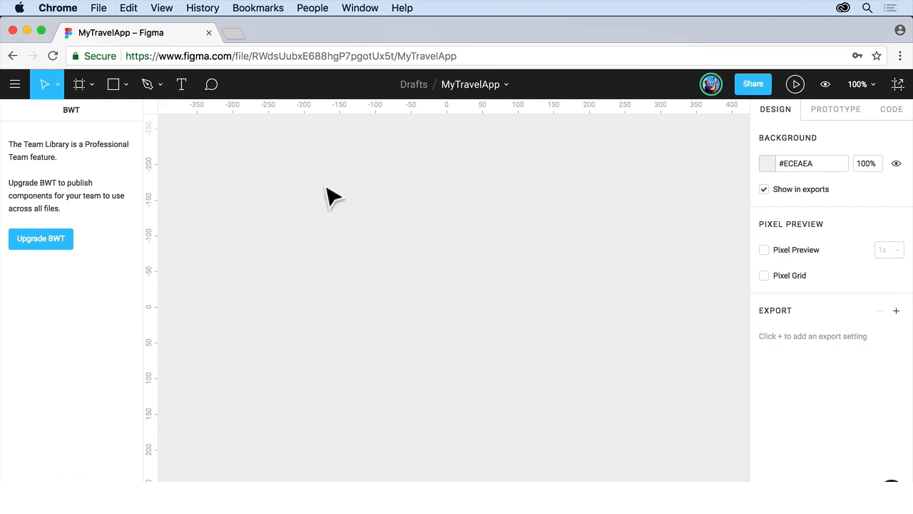
Go back to the file browser, locate MyTravelApp in Drafts and Recent, and check its available file actions
click(13, 87)
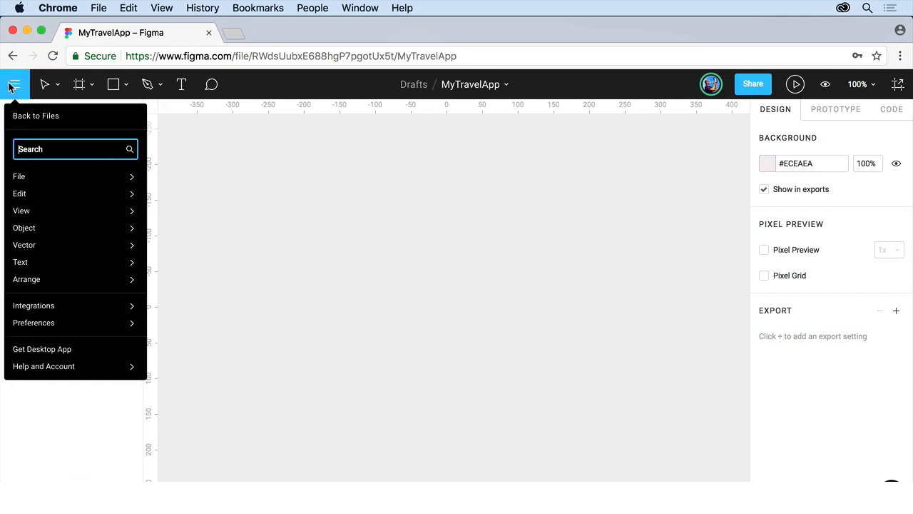
click(51, 119)
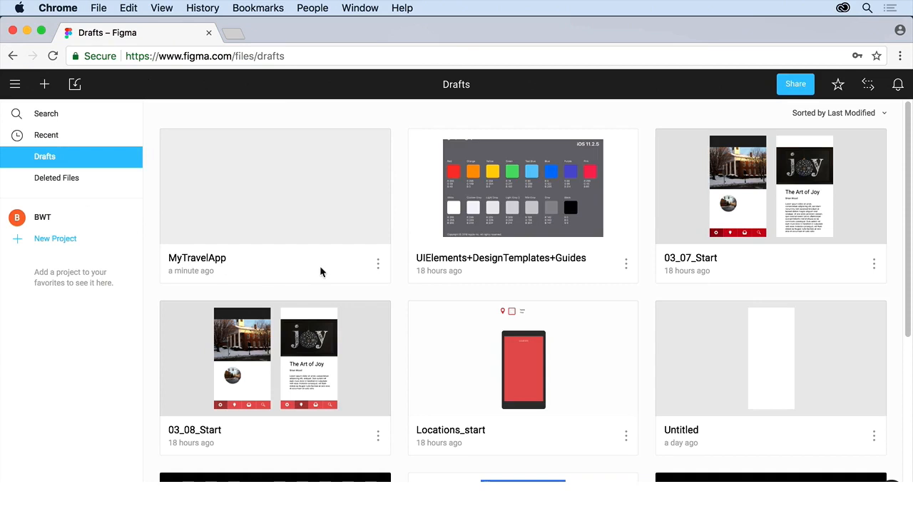
click(57, 140)
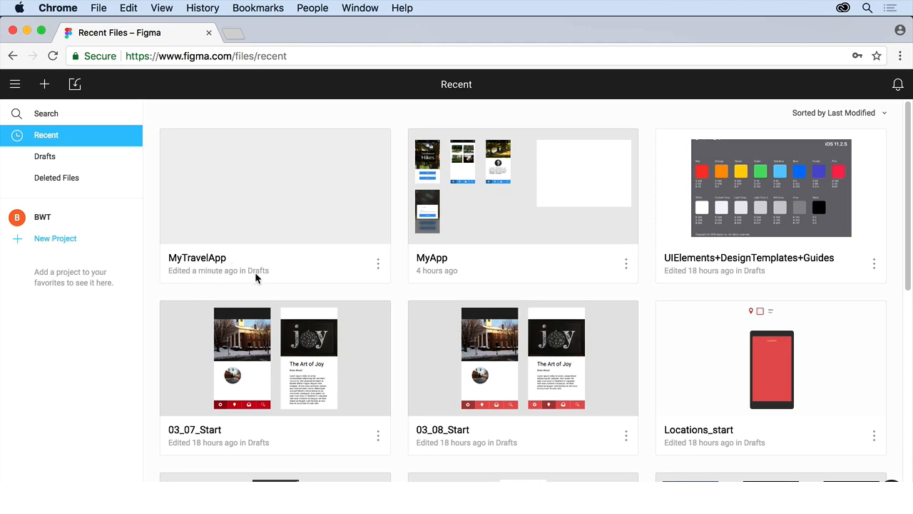
click(378, 264)
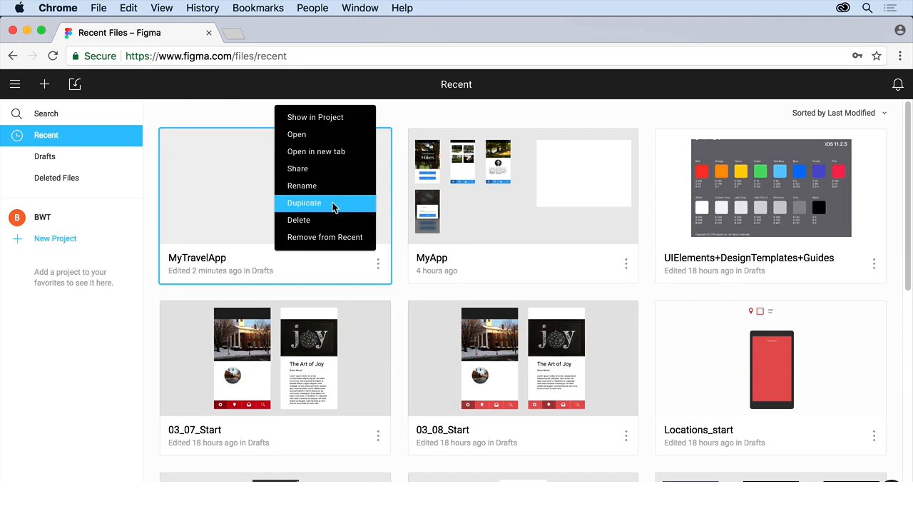
click(229, 211)
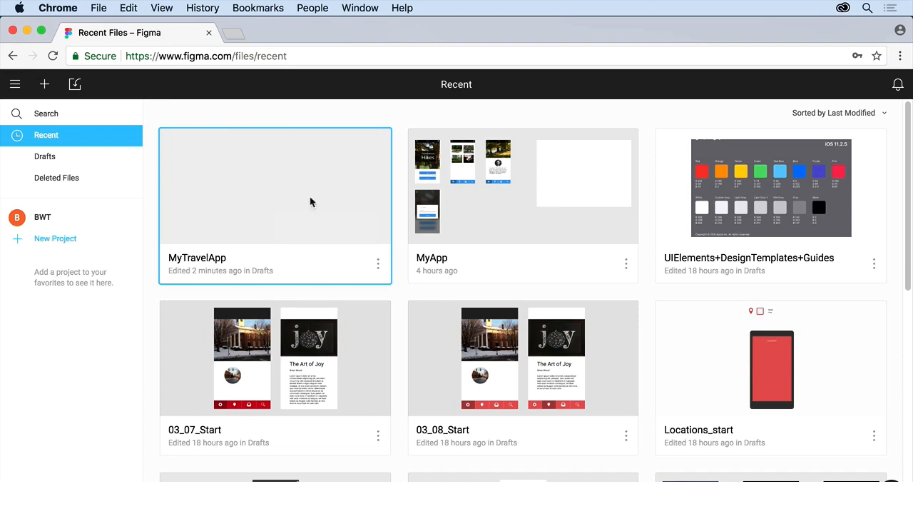
Open MyTravelApp from the recent files and show the layers of Page 1
double_click(249, 206)
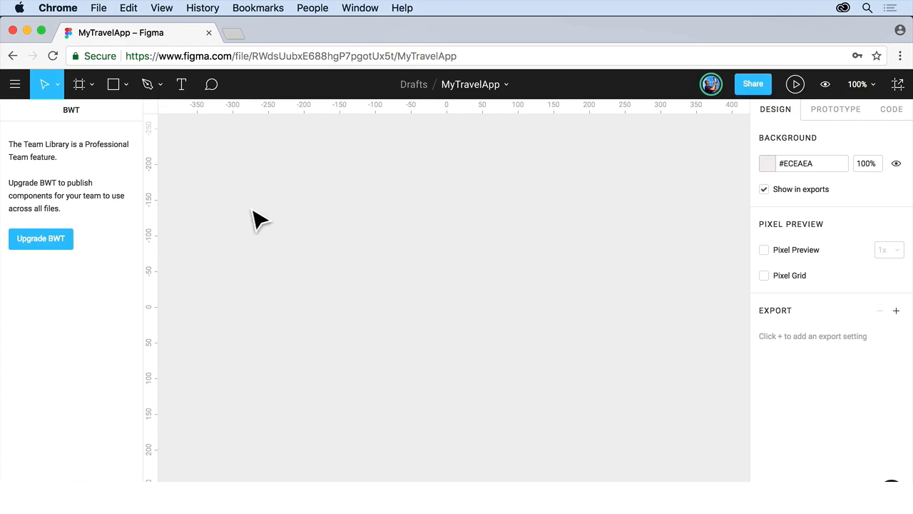
click(14, 478)
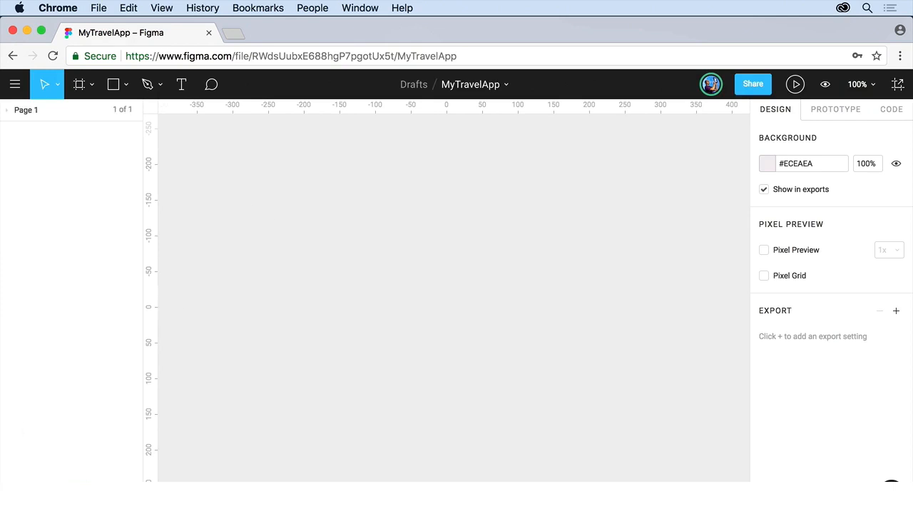